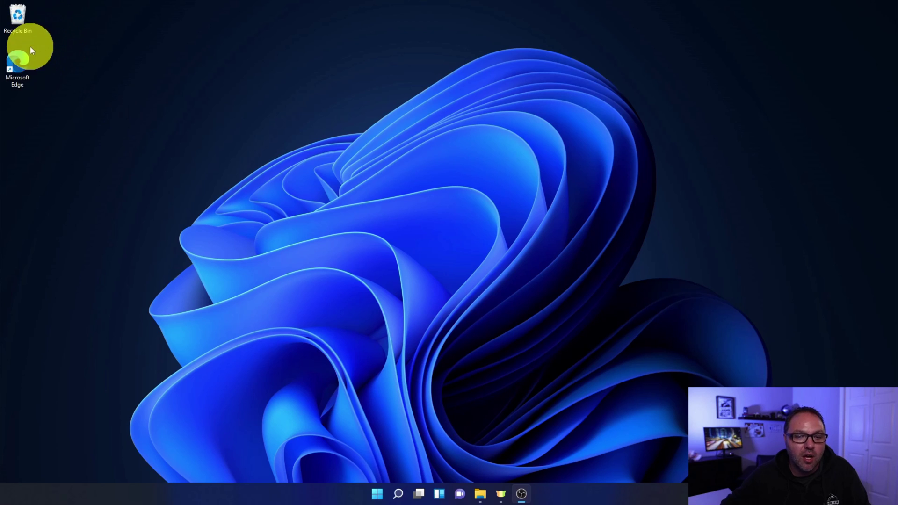
- Open Personalization settings from the desktop's right-click menu
left_click(520, 495)
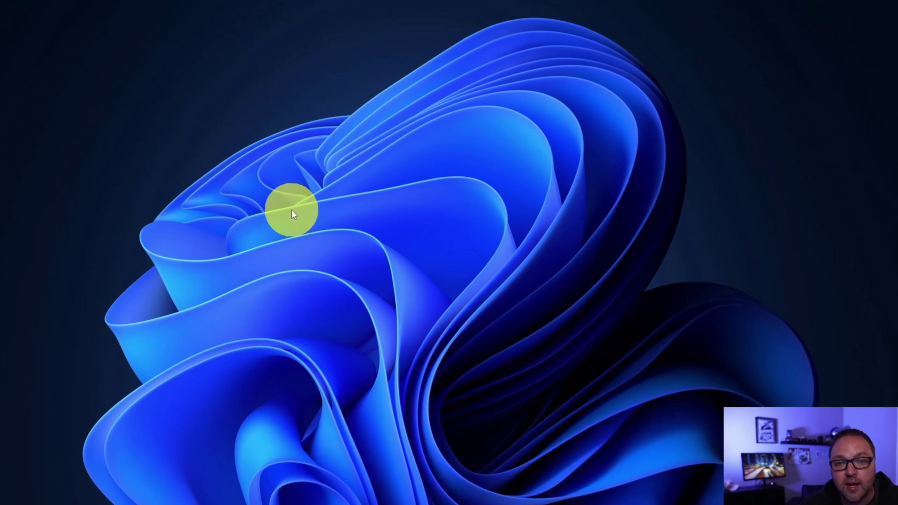
right_click(293, 214)
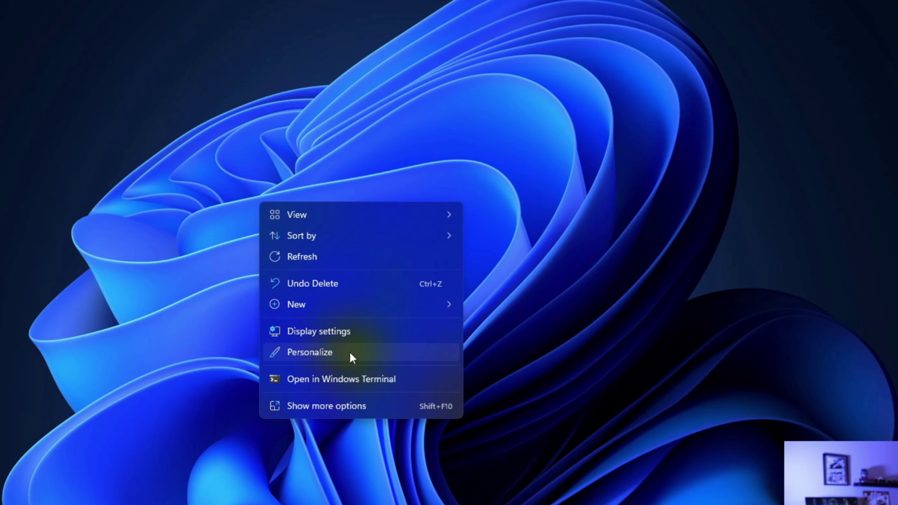
left_click(367, 354)
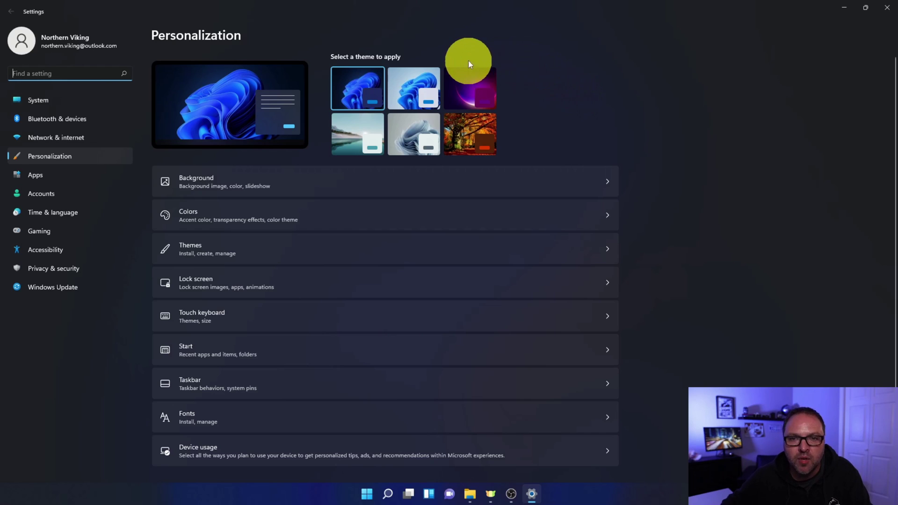
- Apply the light Windows theme and preview it on the desktop before re-maximizing Settings
left_click(405, 88)
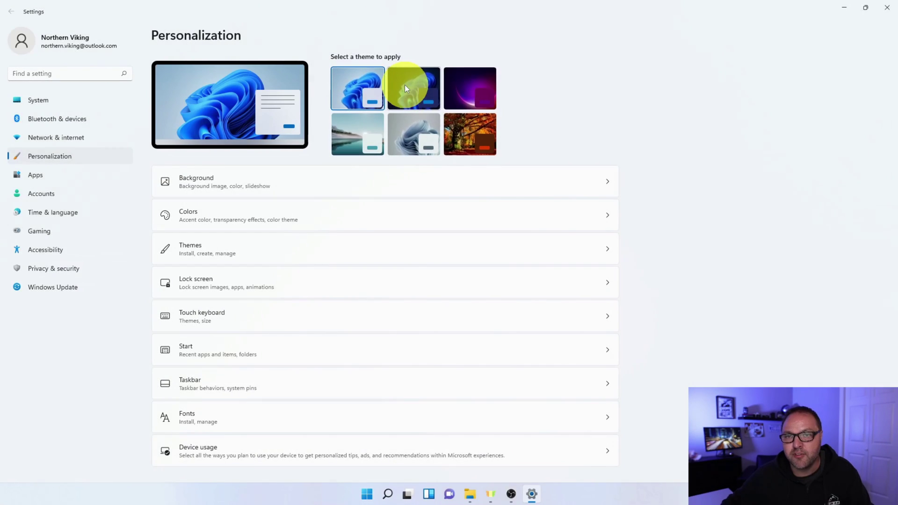
left_click(866, 8)
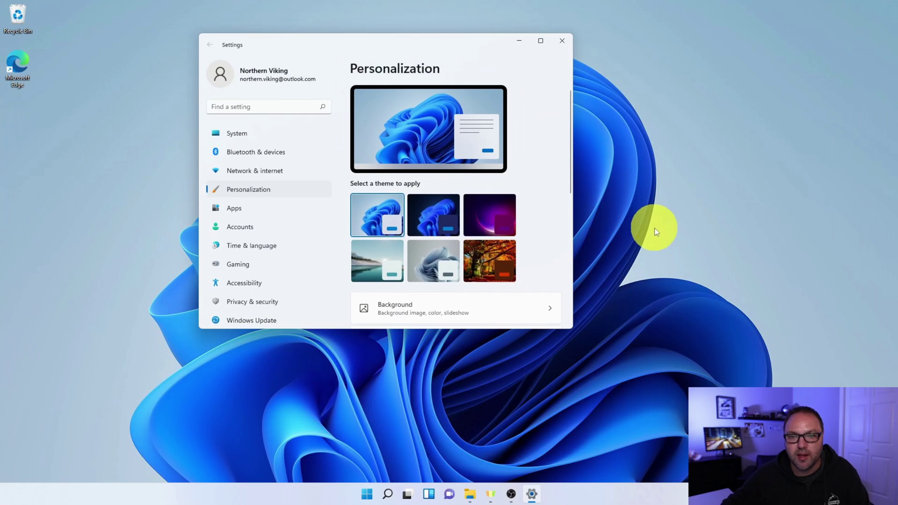
left_click_drag(449, 48, 471, 84)
left_click(564, 79)
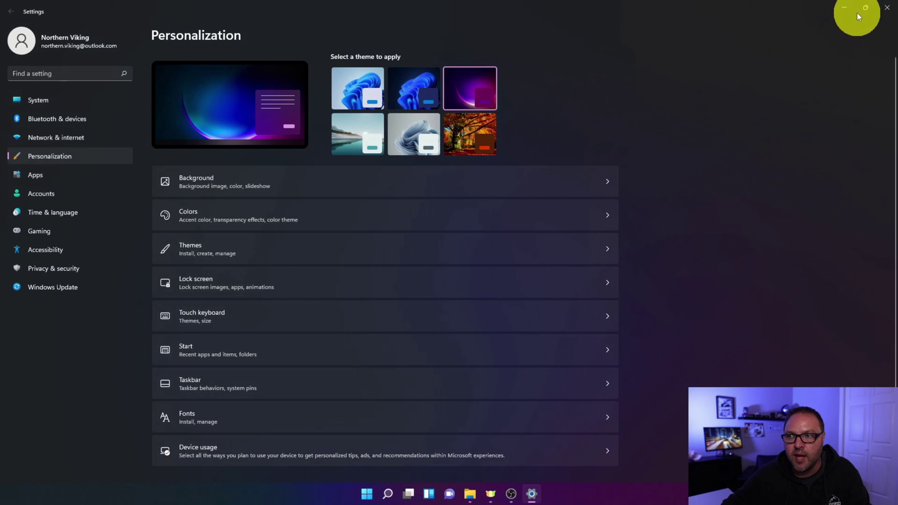
- Preview the dark purple theme on the desktop, then return Settings to full screen
left_click(866, 8)
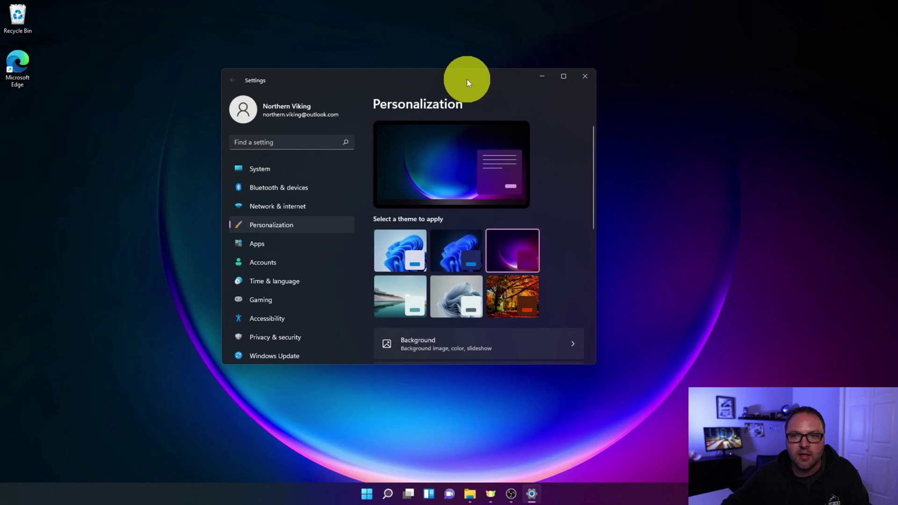
left_click_drag(465, 80, 523, 66)
left_click(544, 55)
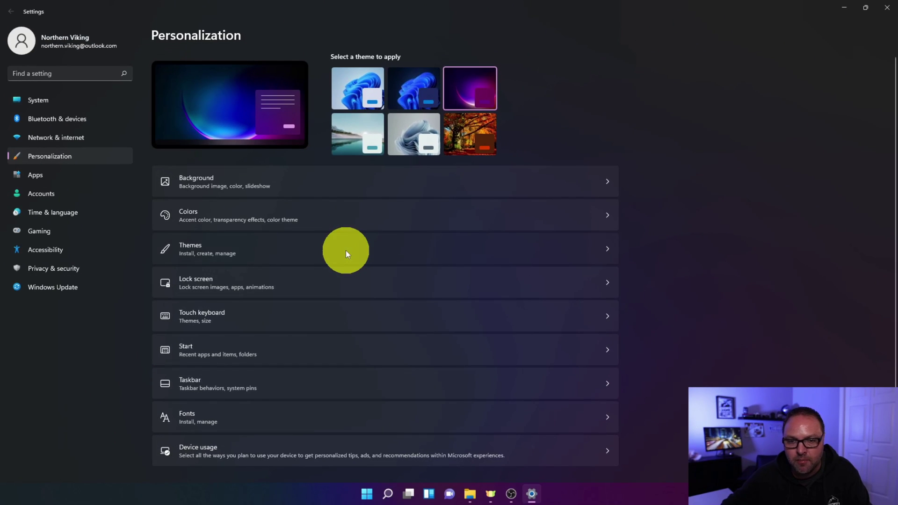
- Apply Captured Motion from the Themes page and preview its desktop before re-maximizing
left_click(346, 250)
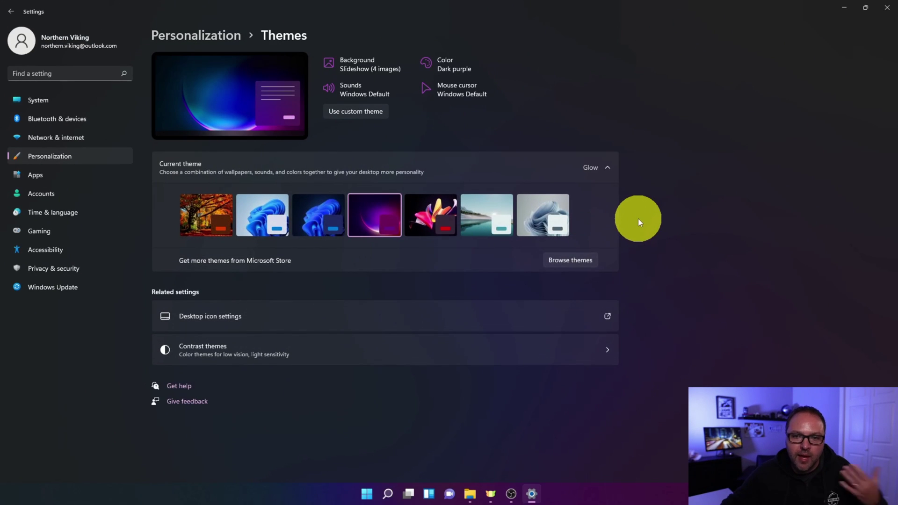
left_click(431, 209)
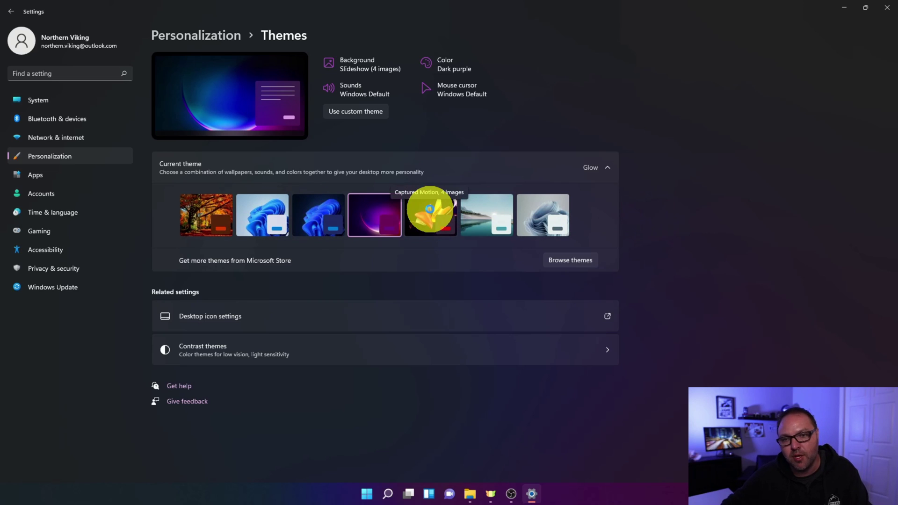
left_click(864, 10)
left_click_drag(449, 54, 425, 61)
left_click(529, 65)
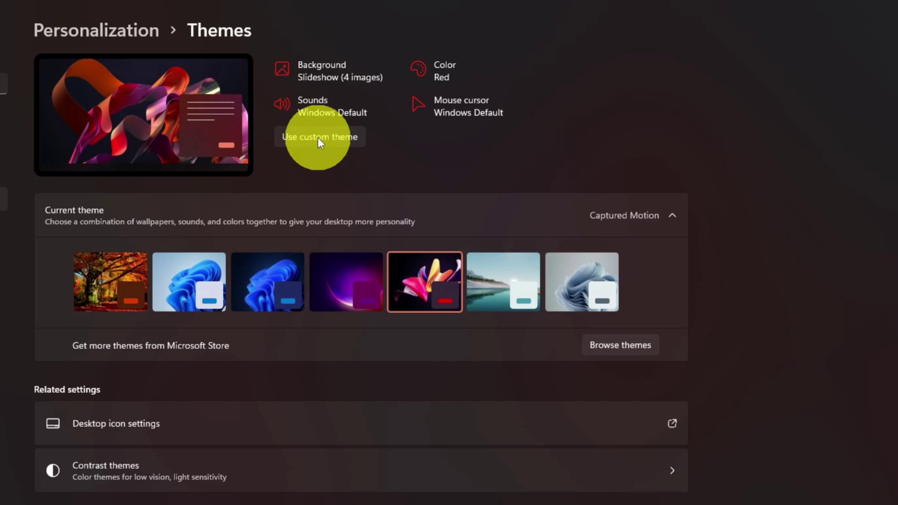
- Switch to a custom theme and set photo 20210826_121538 from Pictures as the background
left_click(318, 138)
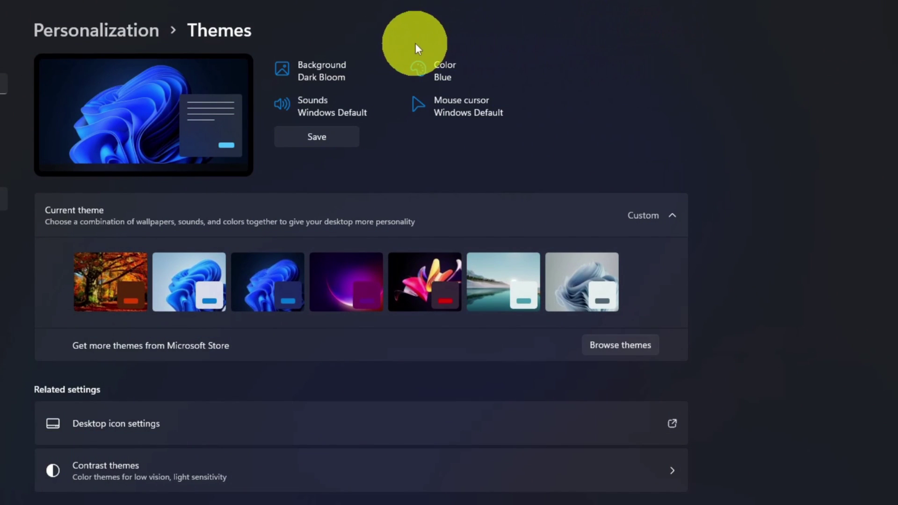
left_click(341, 75)
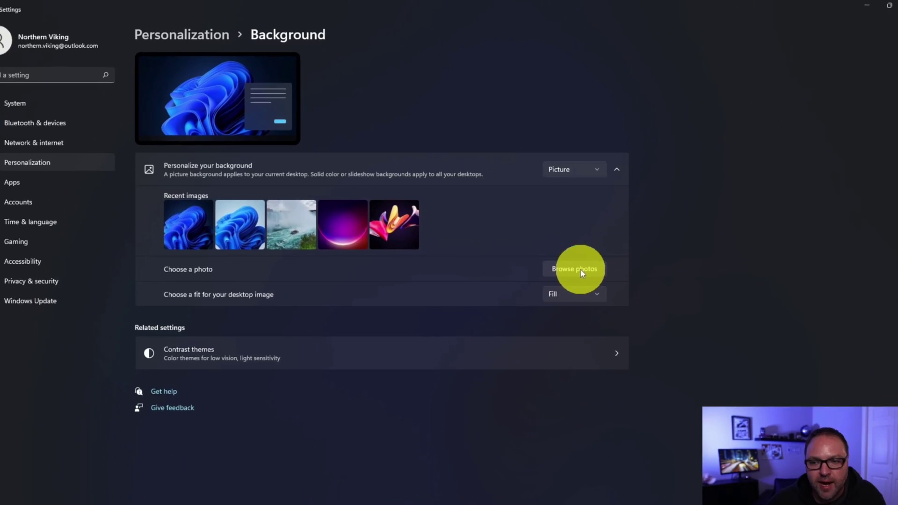
left_click(615, 341)
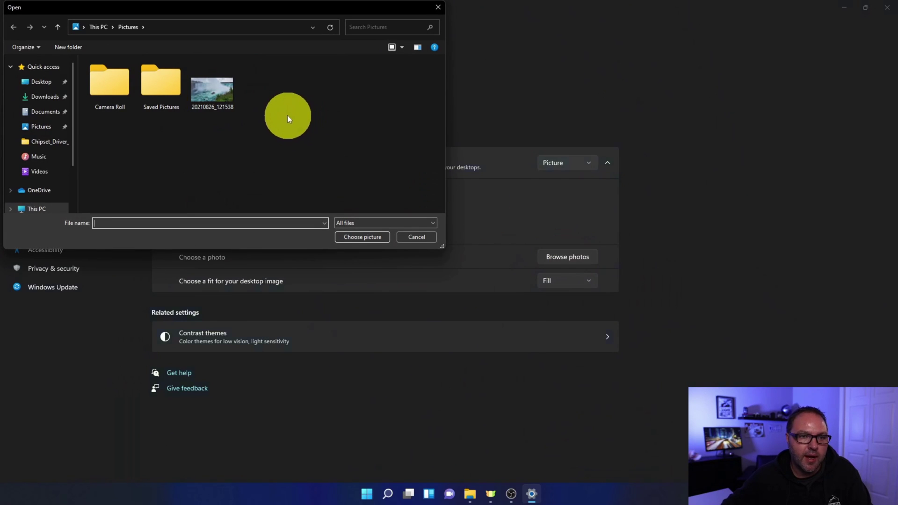
left_click(216, 94)
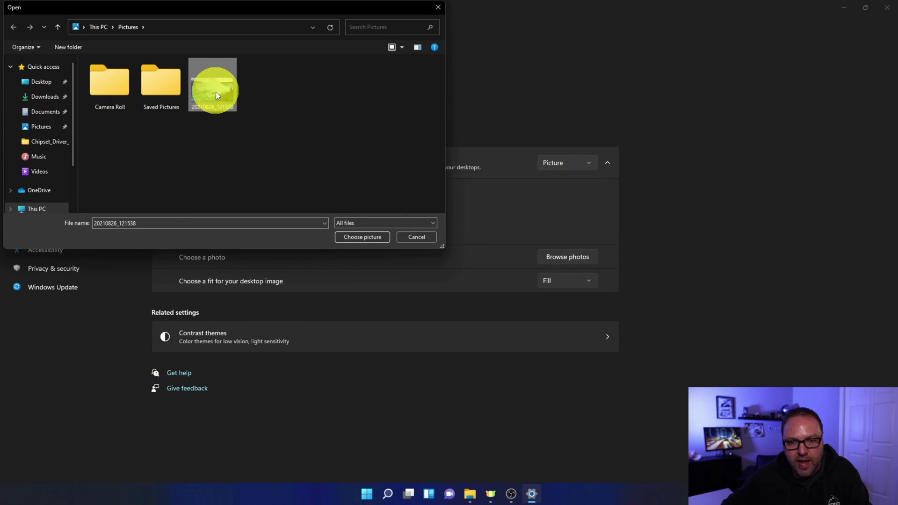
left_click(363, 236)
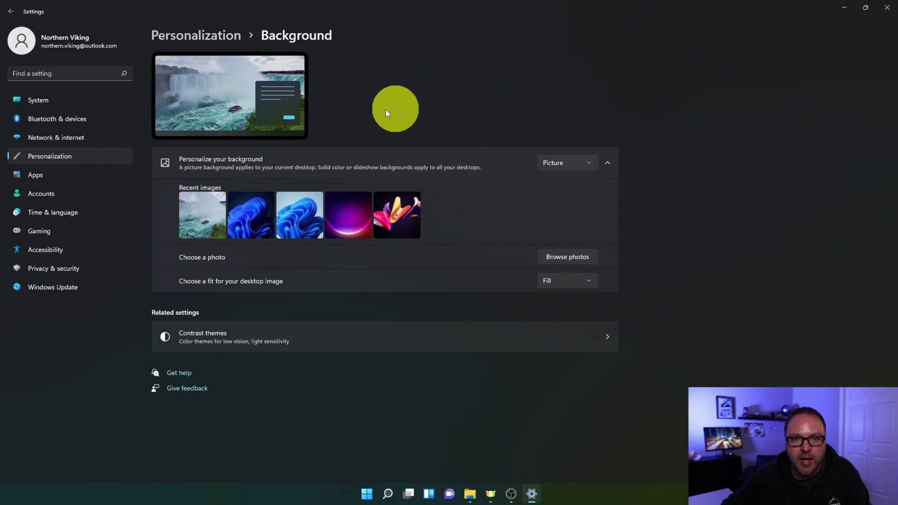
- Change the custom theme's accent colour to Green
left_click(10, 12)
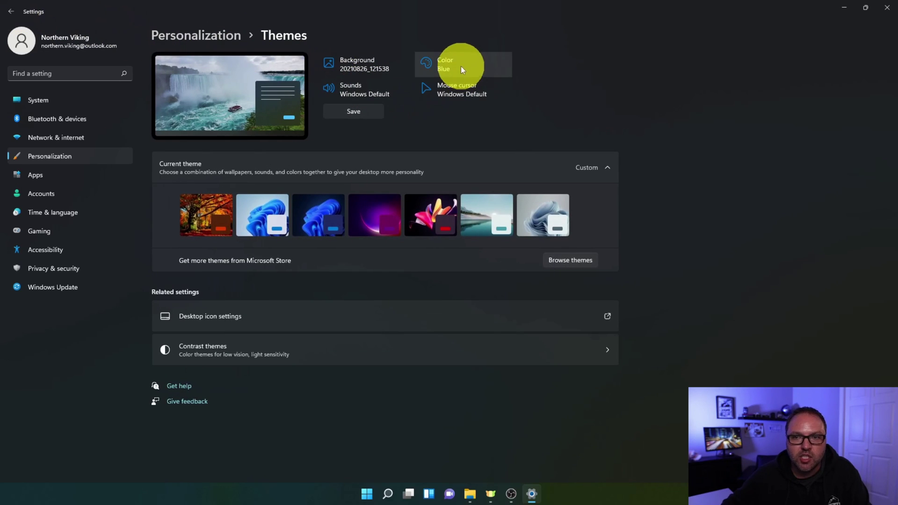
left_click(457, 63)
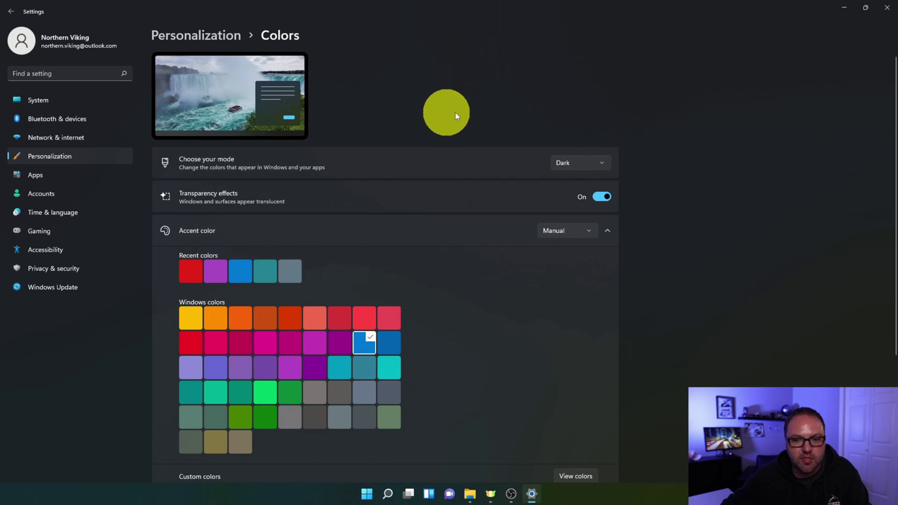
left_click(260, 420)
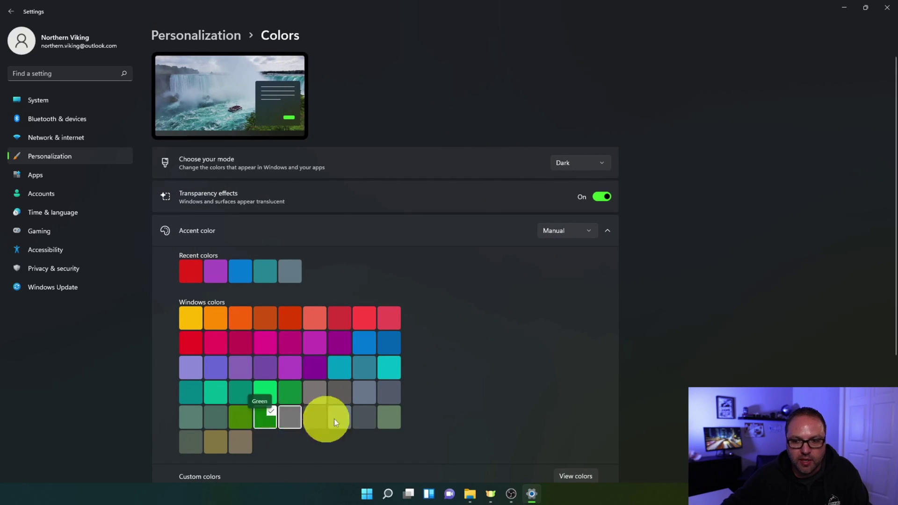
scroll(467, 386, "down", 3)
scroll(469, 390, "down", 1)
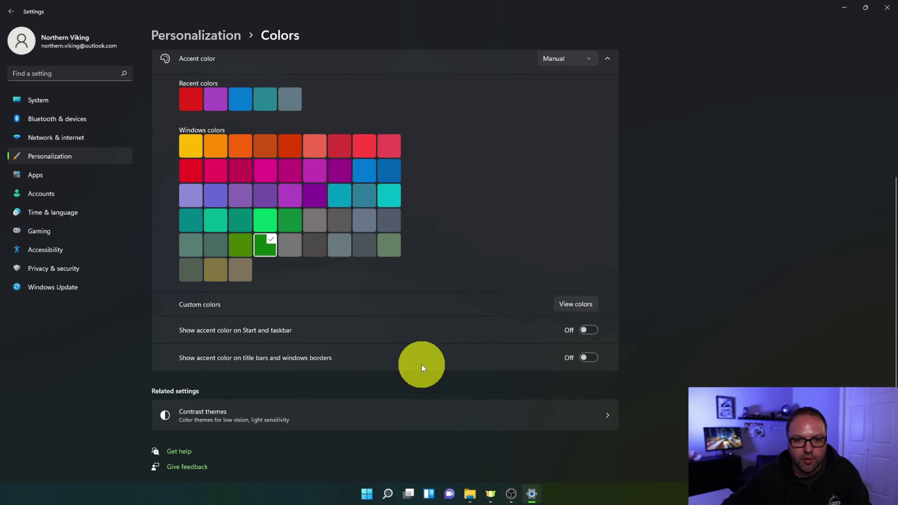
scroll(416, 365, "up", 4)
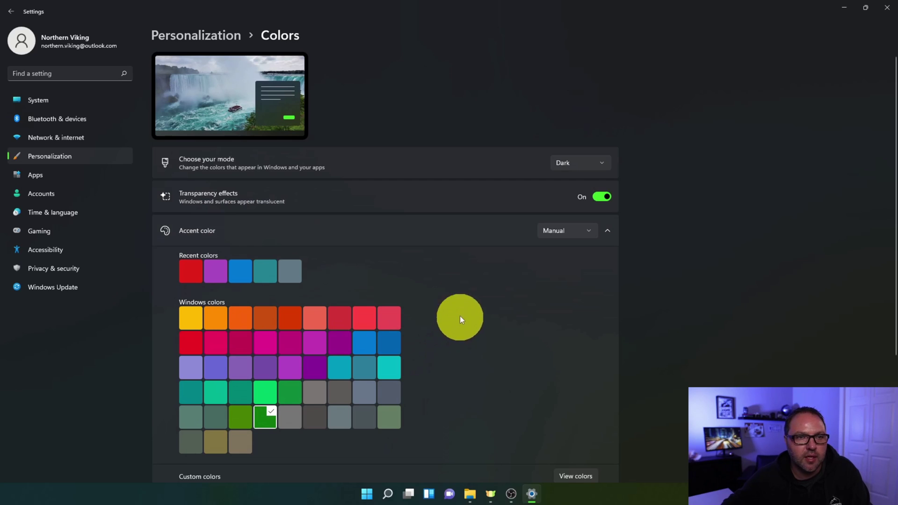
left_click(11, 12)
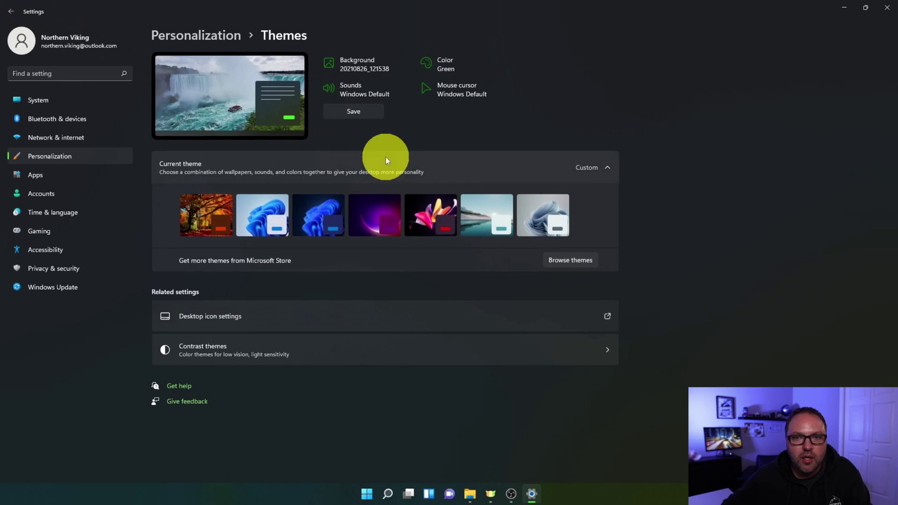
- Review the theme's sound scheme and mouse pointer settings, closing both dialogs
left_click(357, 89)
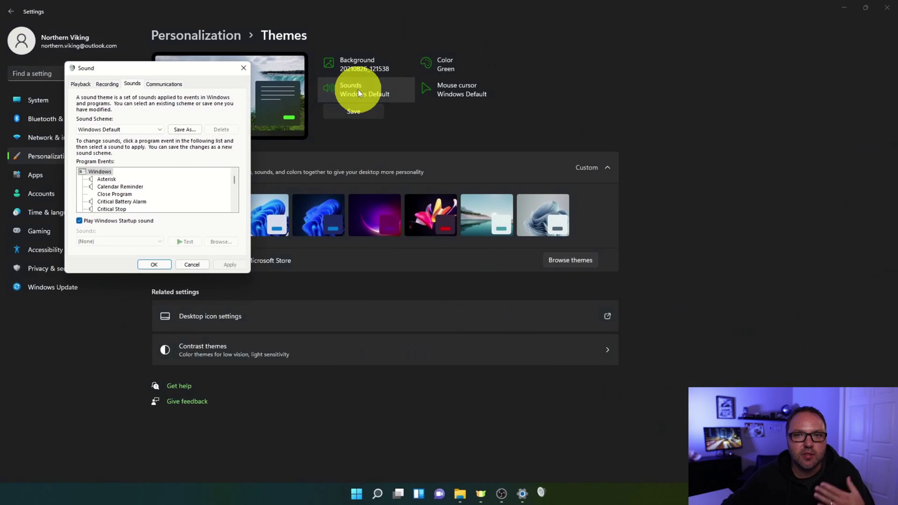
left_click(244, 69)
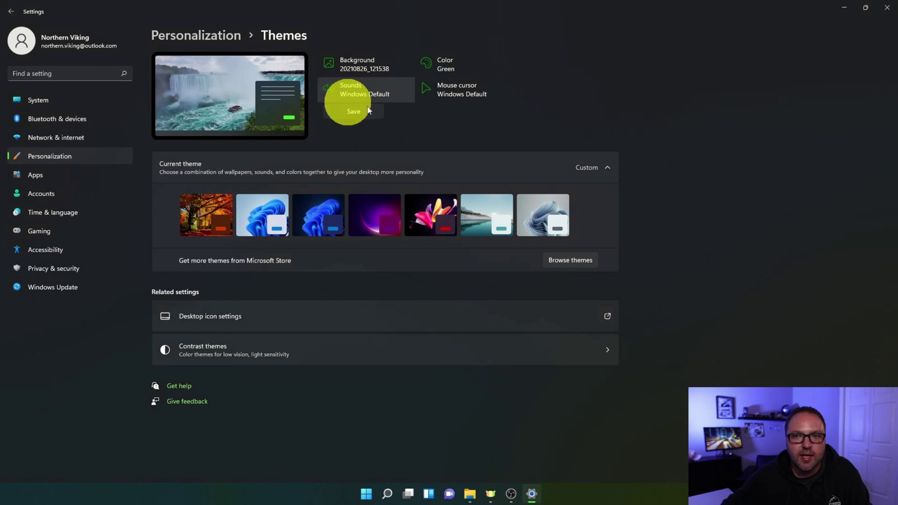
left_click(464, 89)
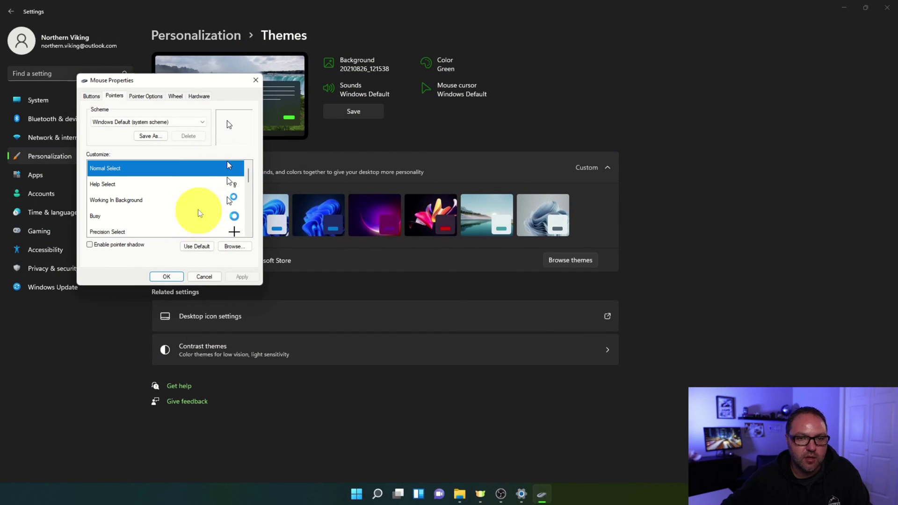
scroll(195, 206, "down", 2)
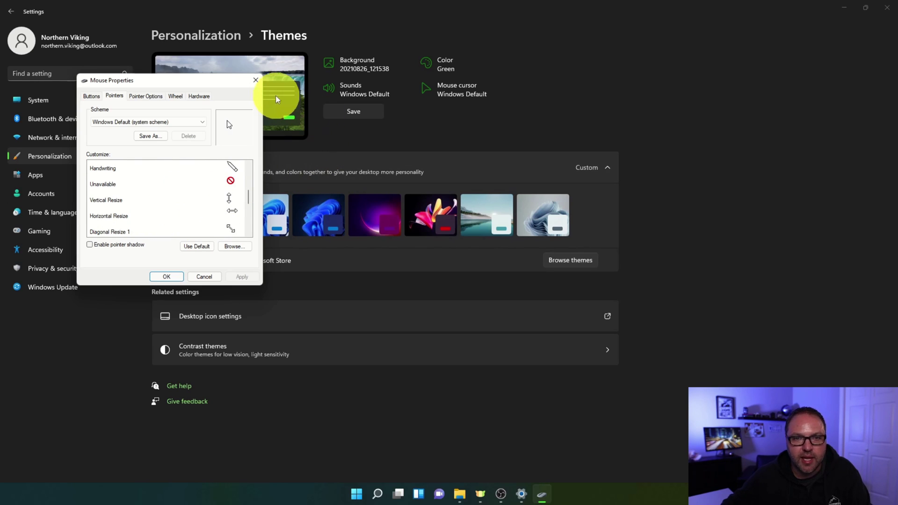
left_click(256, 80)
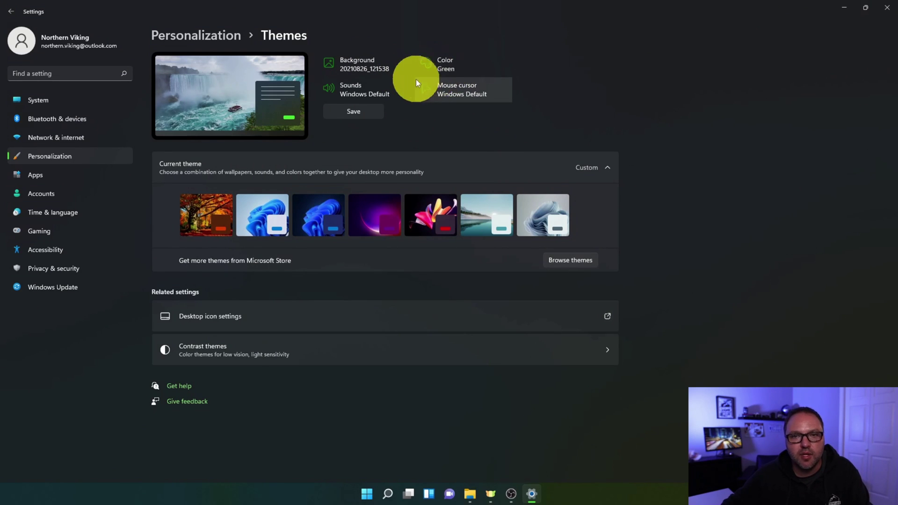
- Restore, reposition and re-maximize Settings to view the Windows (dark) theme on the desktop
left_click(864, 9)
mouse_move(417, 61)
left_mouse_down()
mouse_move(720, 79)
mouse_move(424, 72)
left_mouse_up()
double_click(522, 67)
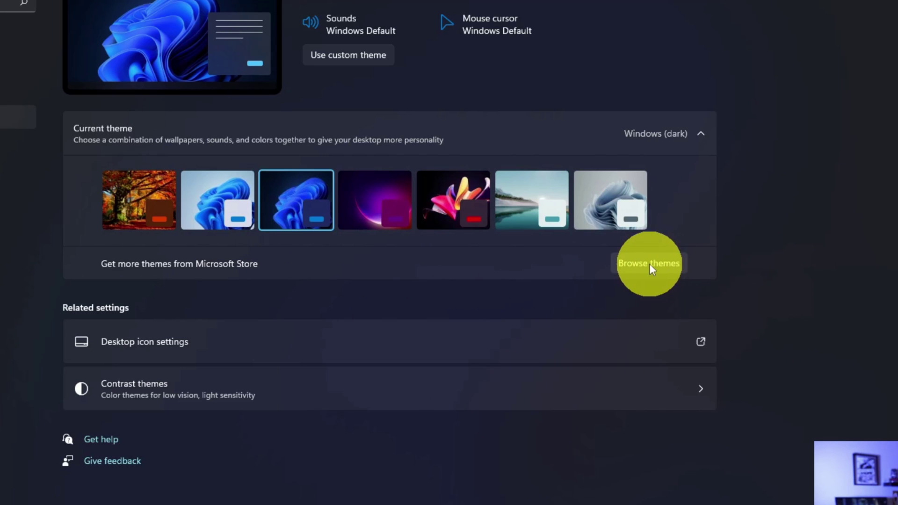
- Open Browse themes in Microsoft Store, maximize it, and scroll the Themes grid
left_click(649, 264)
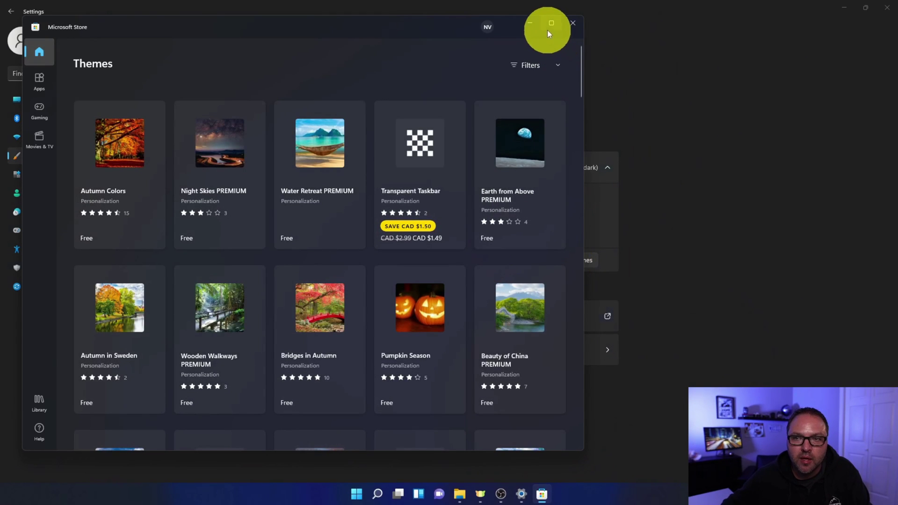
left_click(551, 24)
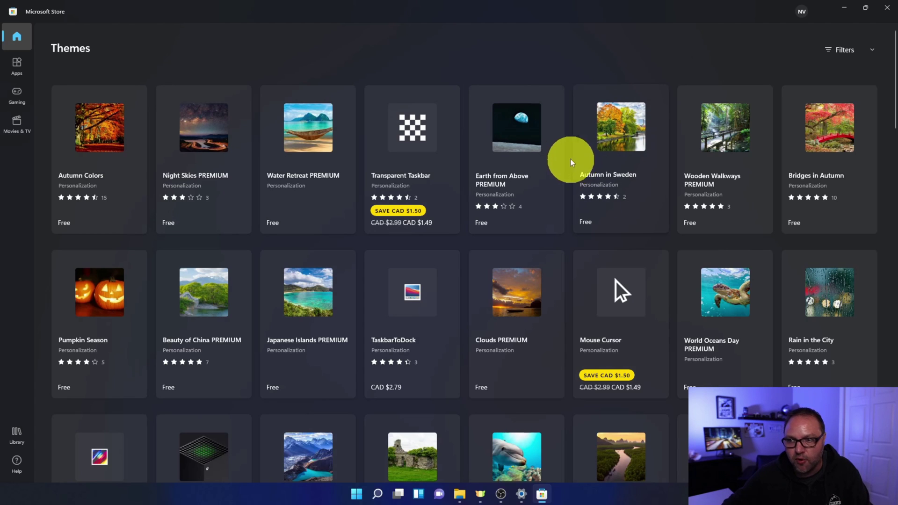
scroll(549, 149, "down", 2)
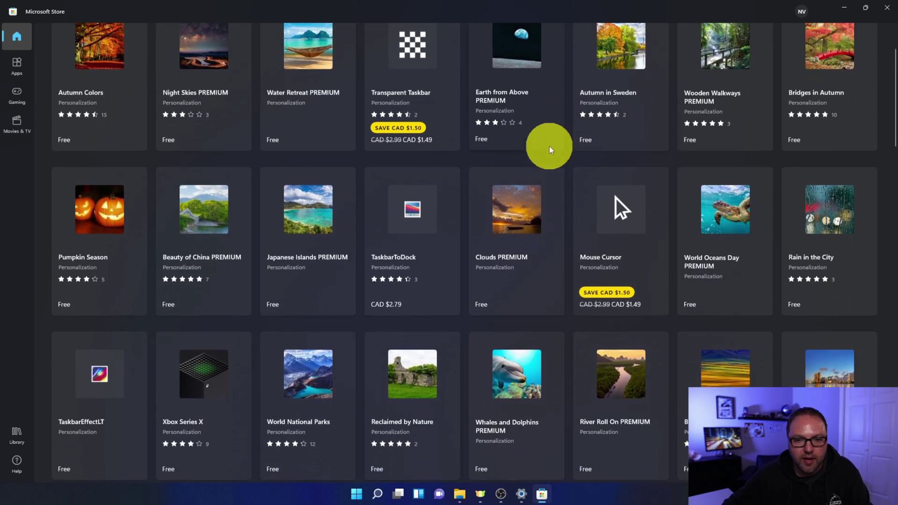
scroll(549, 146, "down", 2)
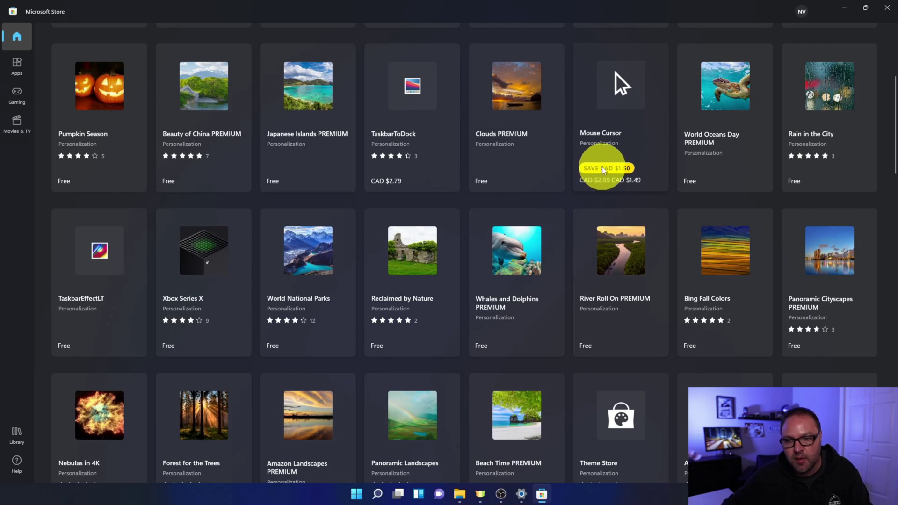
scroll(603, 169, "up", 4)
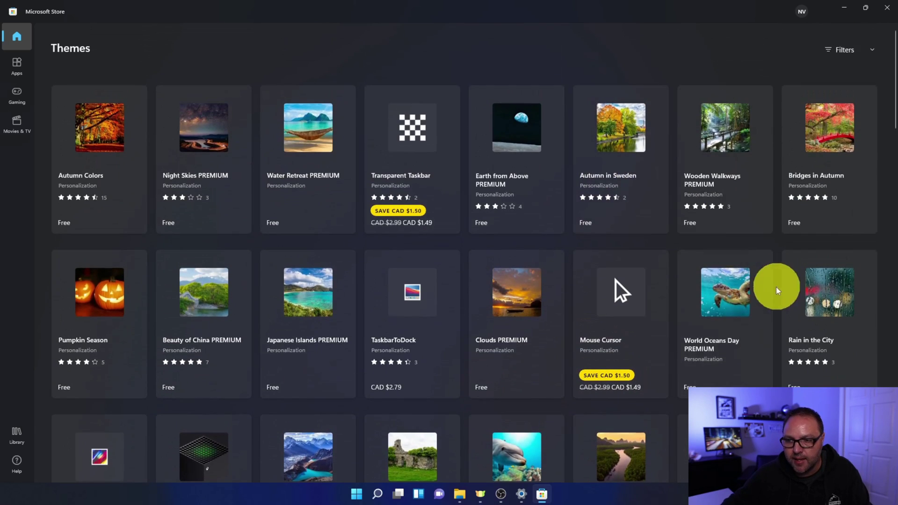
scroll(758, 290, "down", 1)
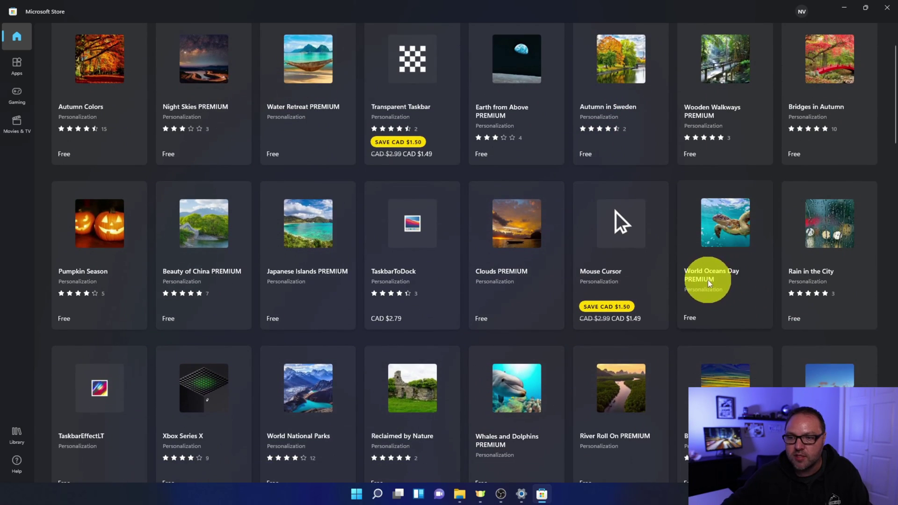
- Get the World Oceans Day PREMIUM theme from its Store page and open it in Settings
left_click(730, 225)
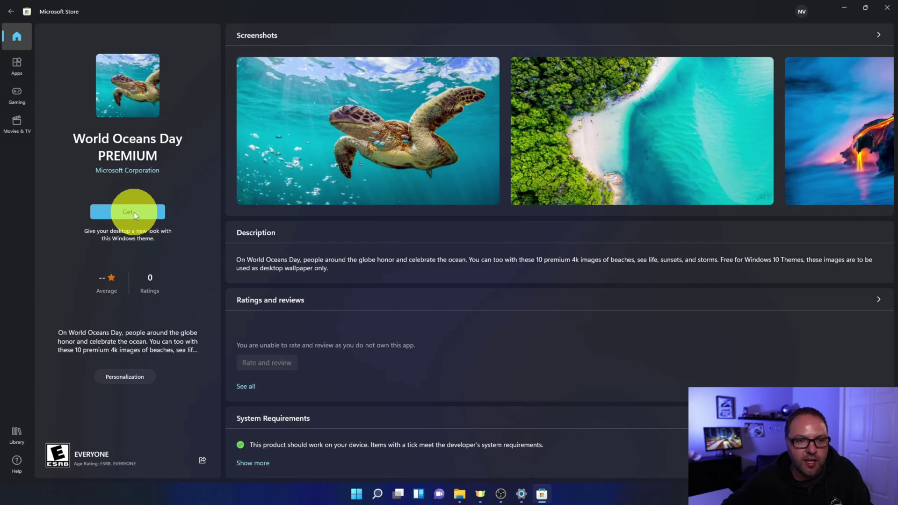
left_click(134, 212)
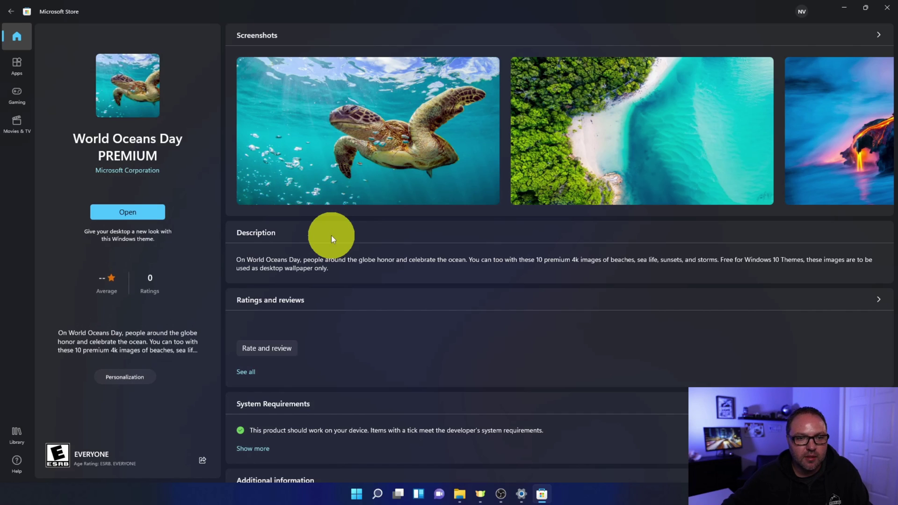
left_click(137, 215)
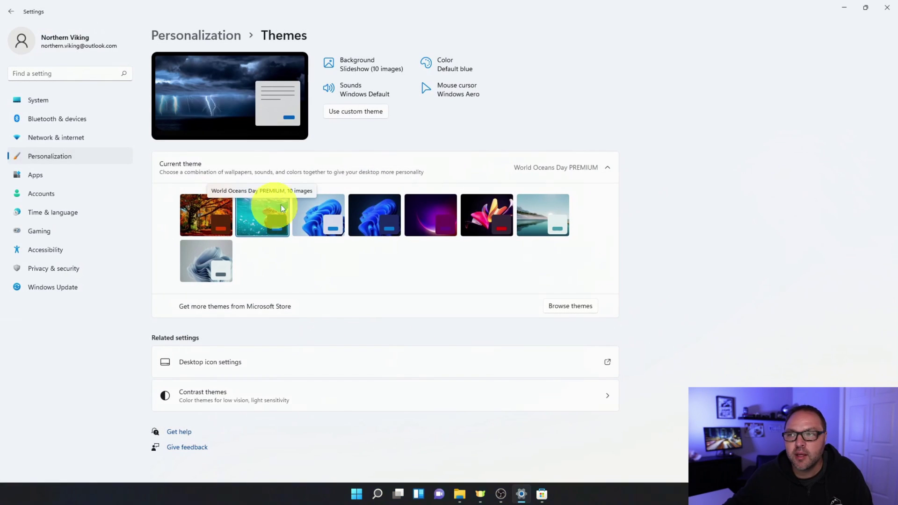
left_click(844, 7)
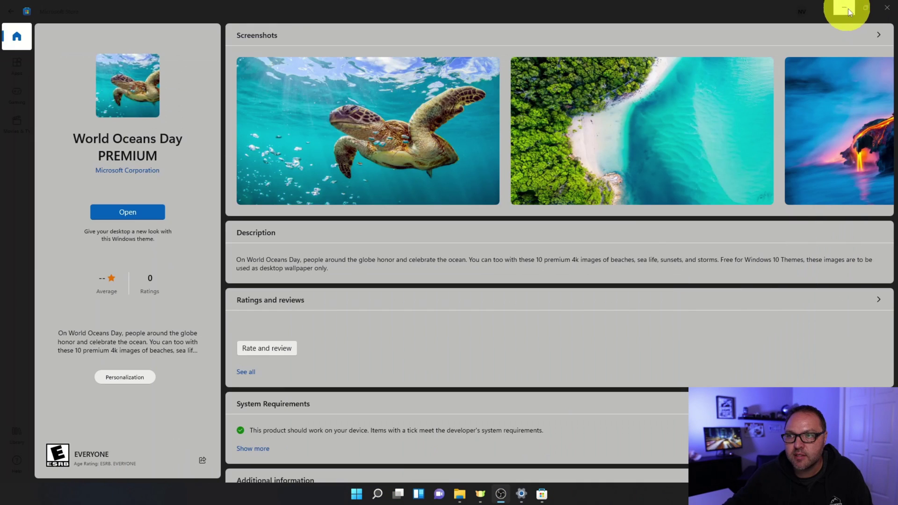
left_click(845, 8)
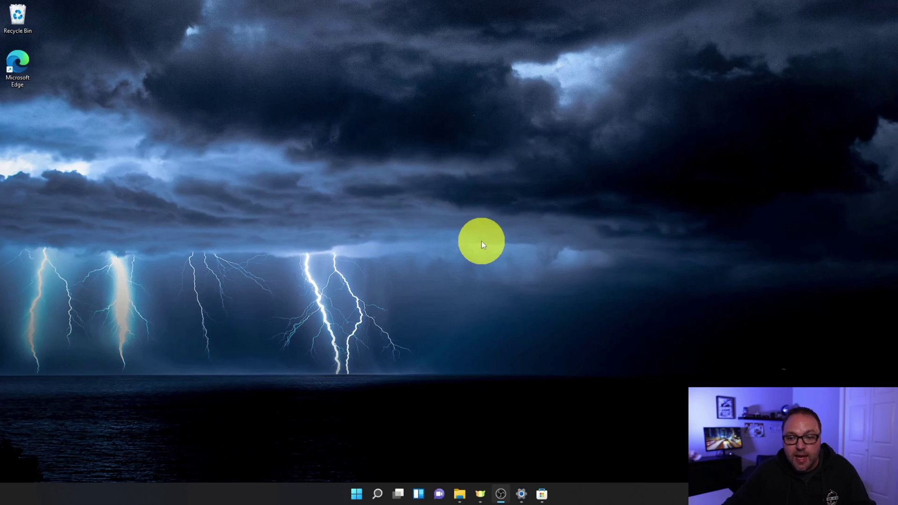
left_click(522, 493)
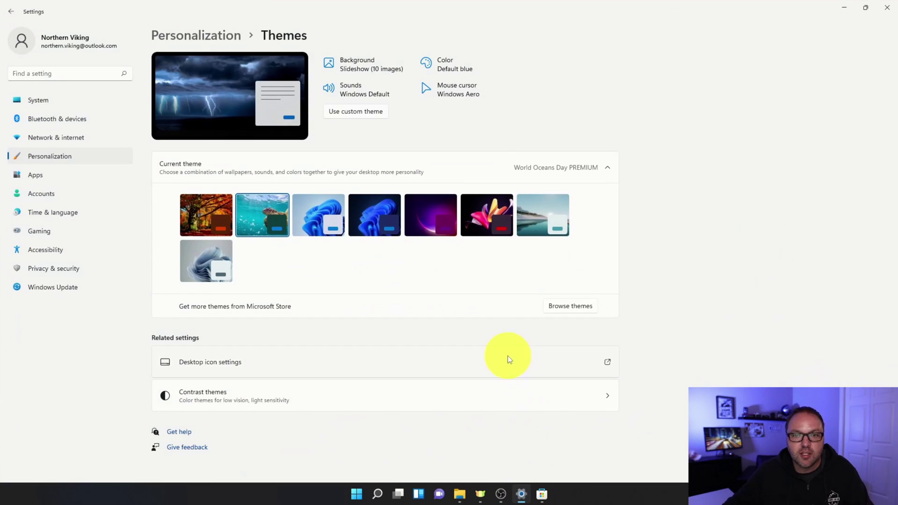